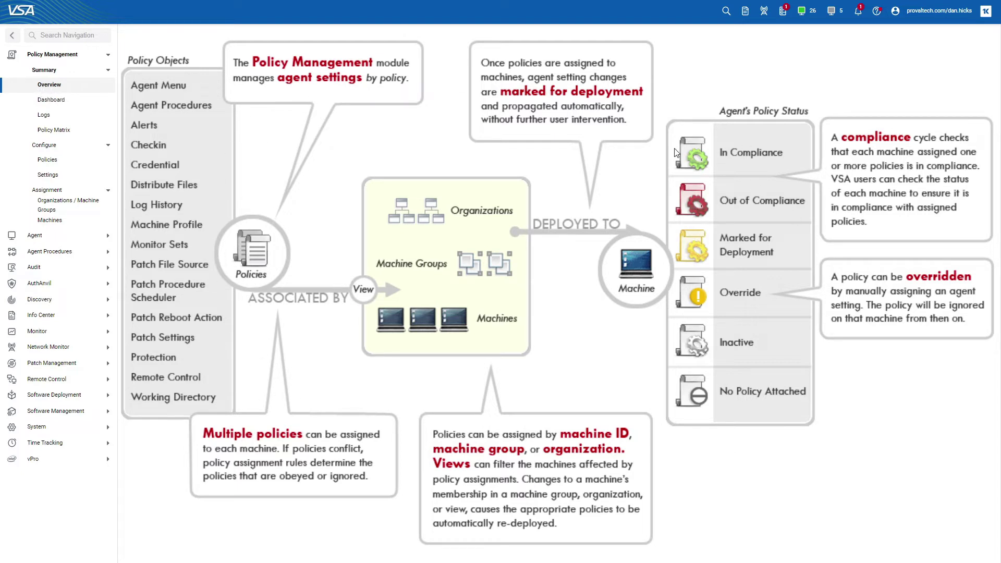
# - Open the Policy Management dashboard, then the Logs page listing 1082 policy events
pyautogui.click(51, 100)
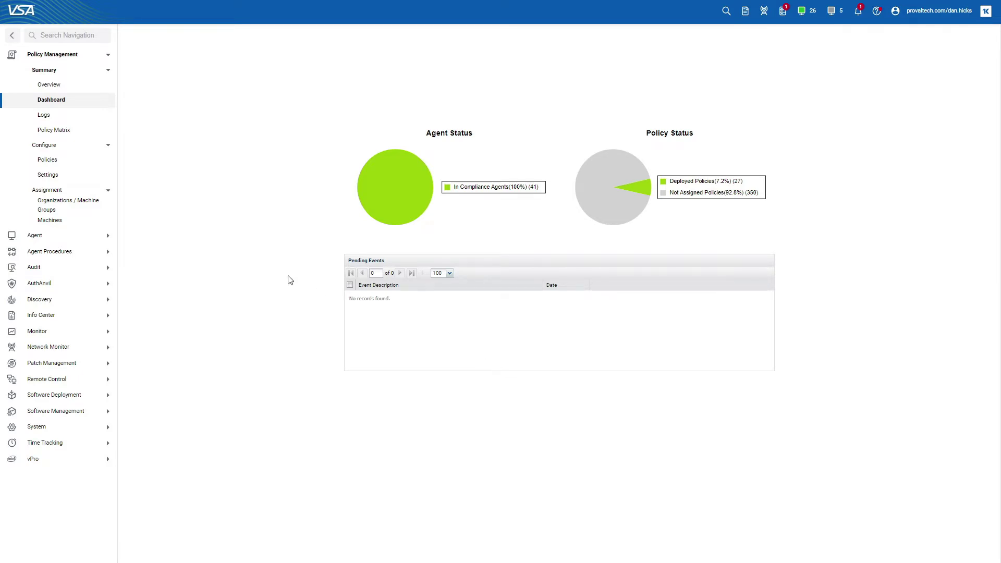
pyautogui.click(50, 117)
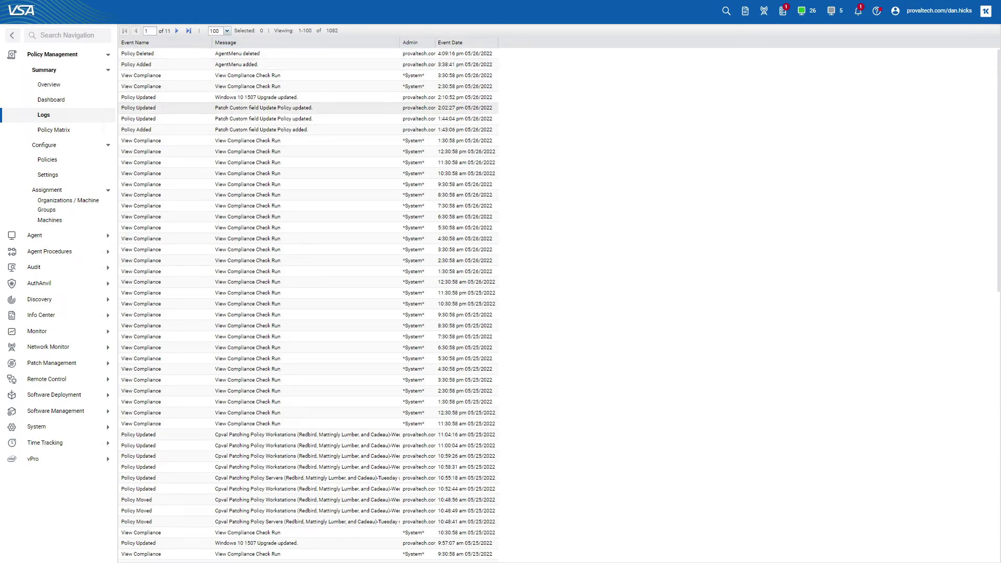
# - Browse the Policy Matrix and check dev-server2016's policy details, then close them
pyautogui.click(72, 129)
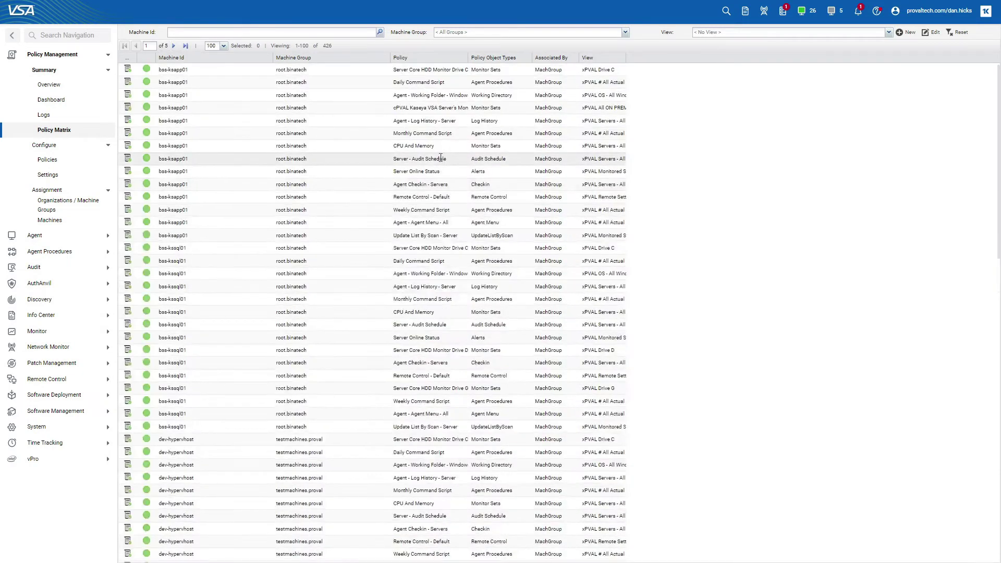
pyautogui.scroll(-12, 424, 149)
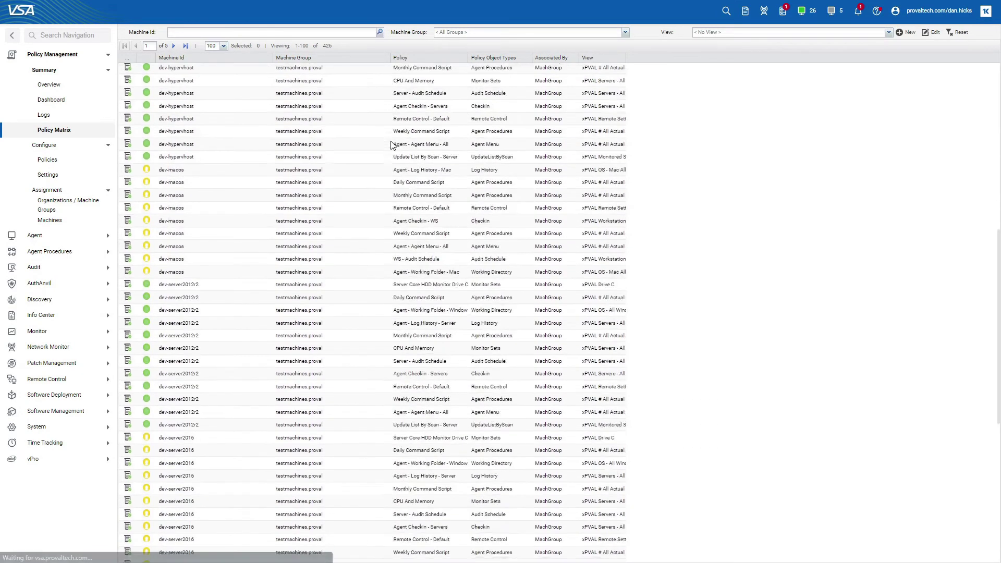
pyautogui.scroll(-3, 392, 146)
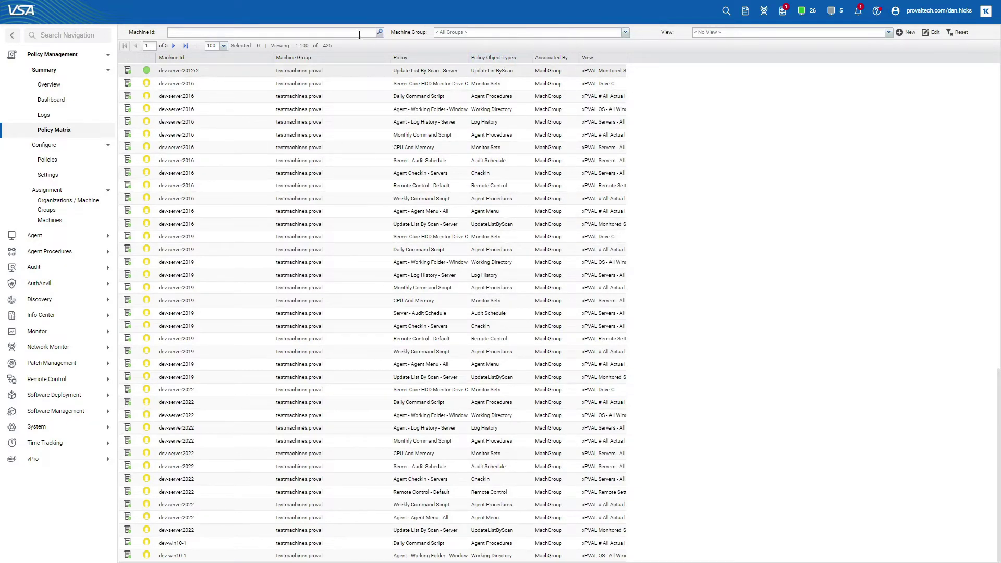
pyautogui.click(128, 109)
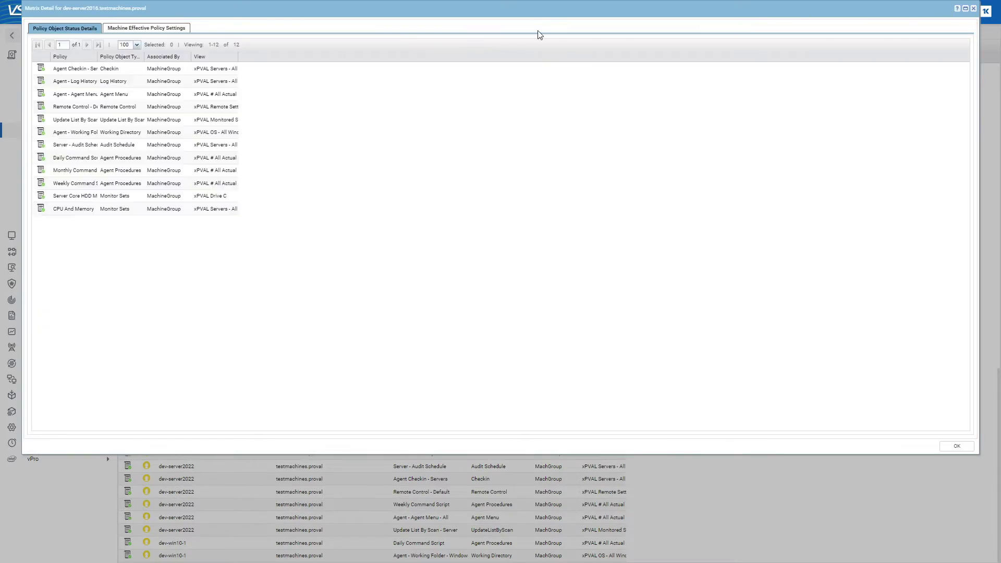
pyautogui.click(973, 9)
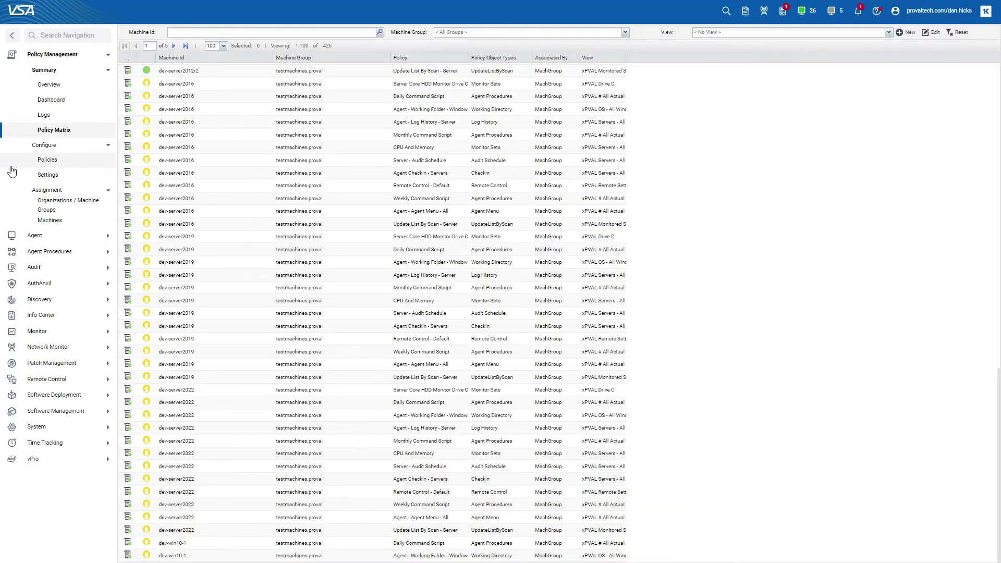
# - View the policy folders, then the Settings page, leaving the deployment interval at 1 Hour
pyautogui.click(42, 161)
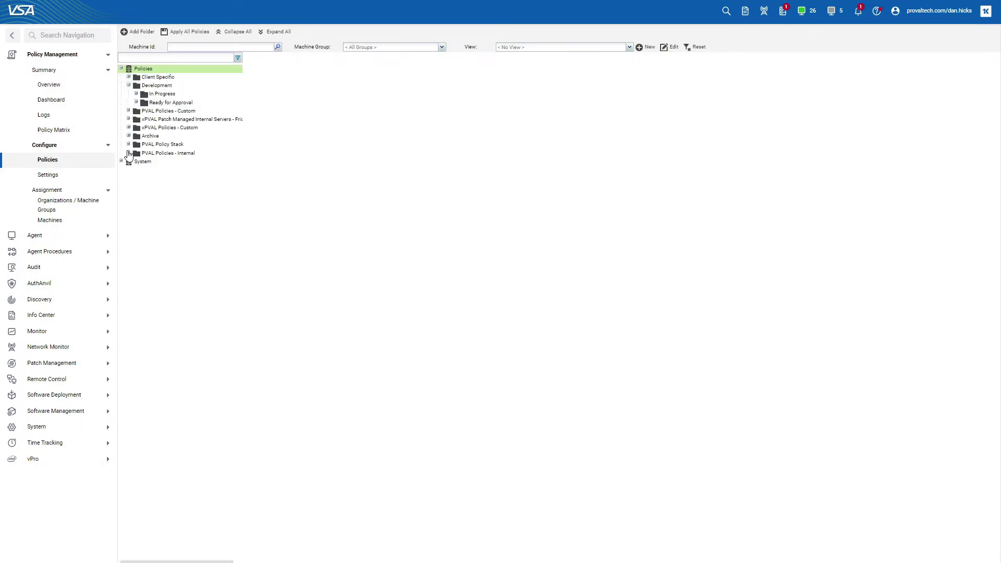
pyautogui.click(67, 175)
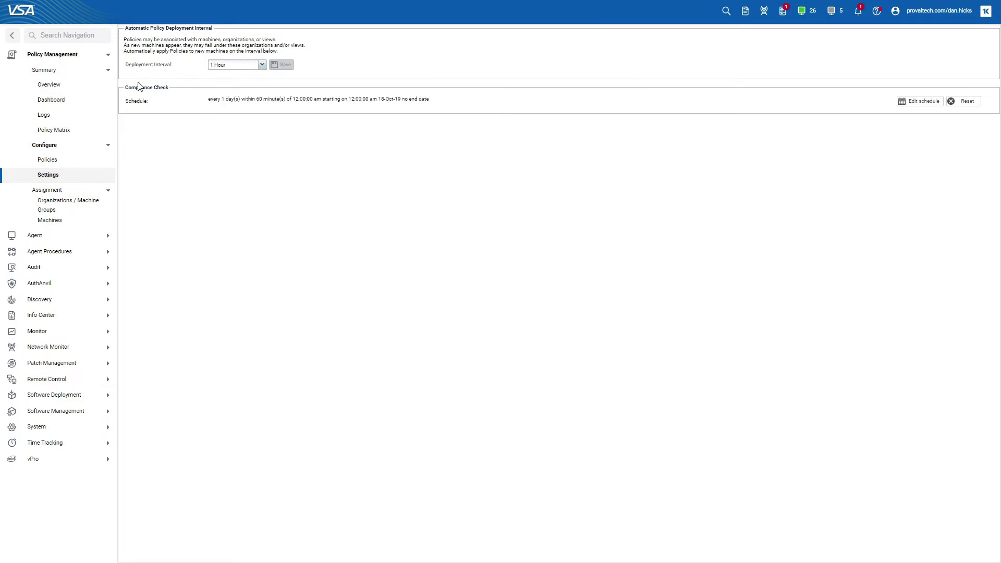
pyautogui.click(262, 65)
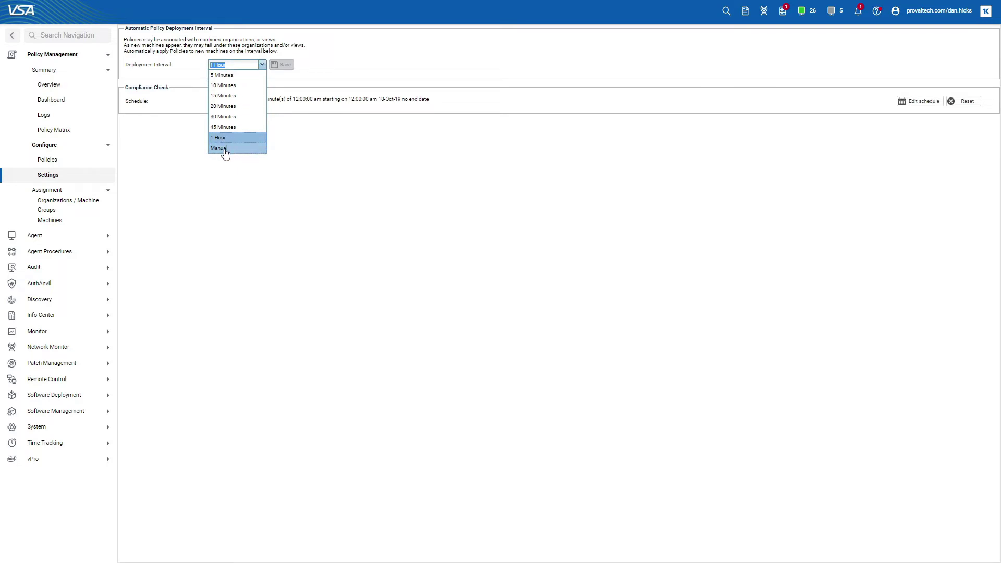
pyautogui.click(309, 61)
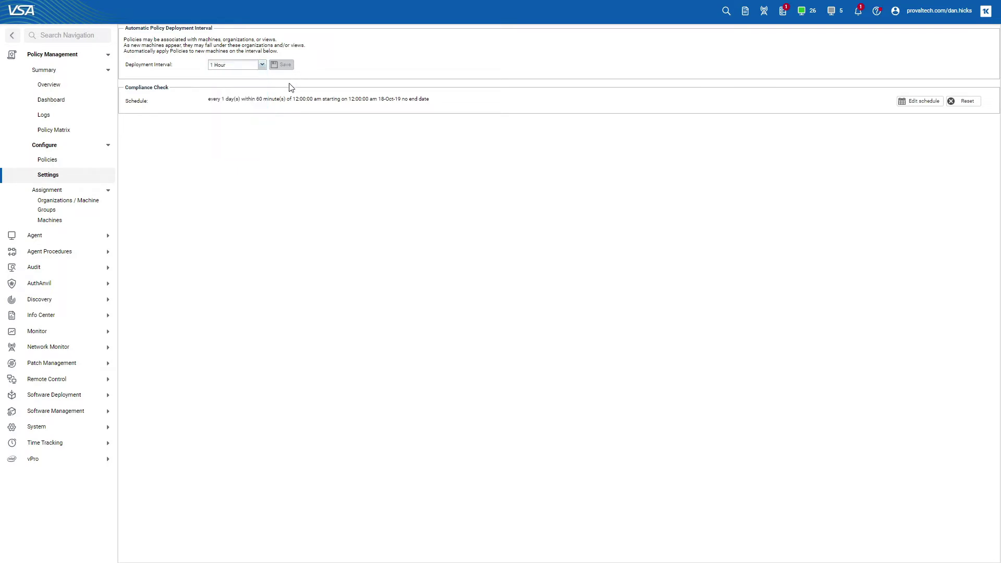
pyautogui.click(908, 105)
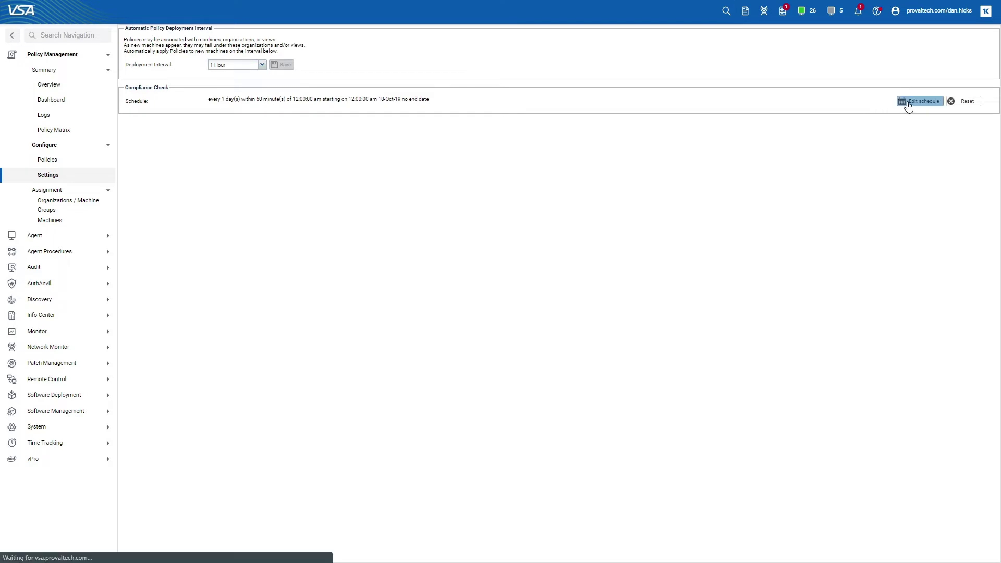
# - Show machine group policy assignments, expanding Global Org and proval.testmachines.monday in the tree
pyautogui.click(67, 205)
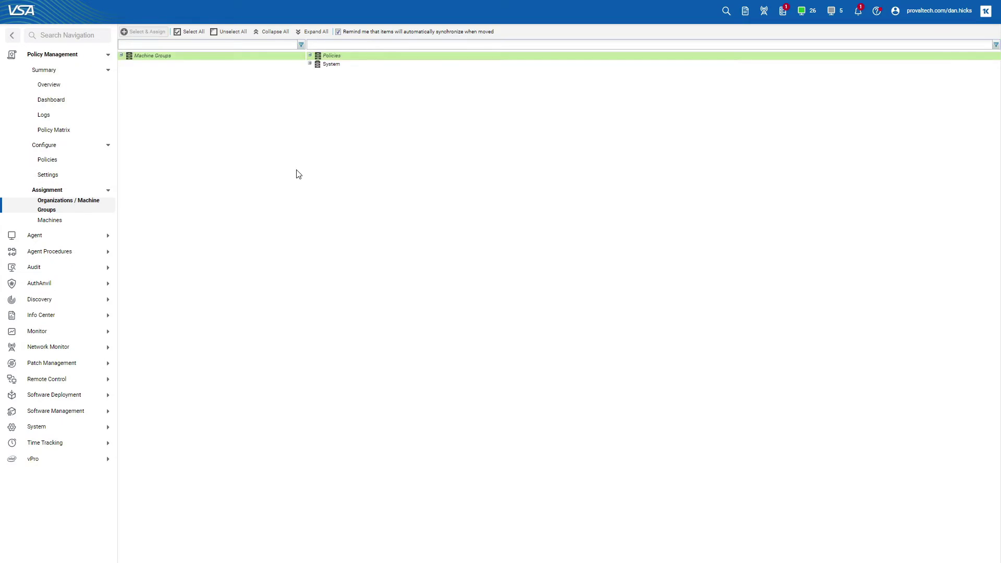
pyautogui.moveTo(297, 172); pyautogui.dragTo(176, 103)
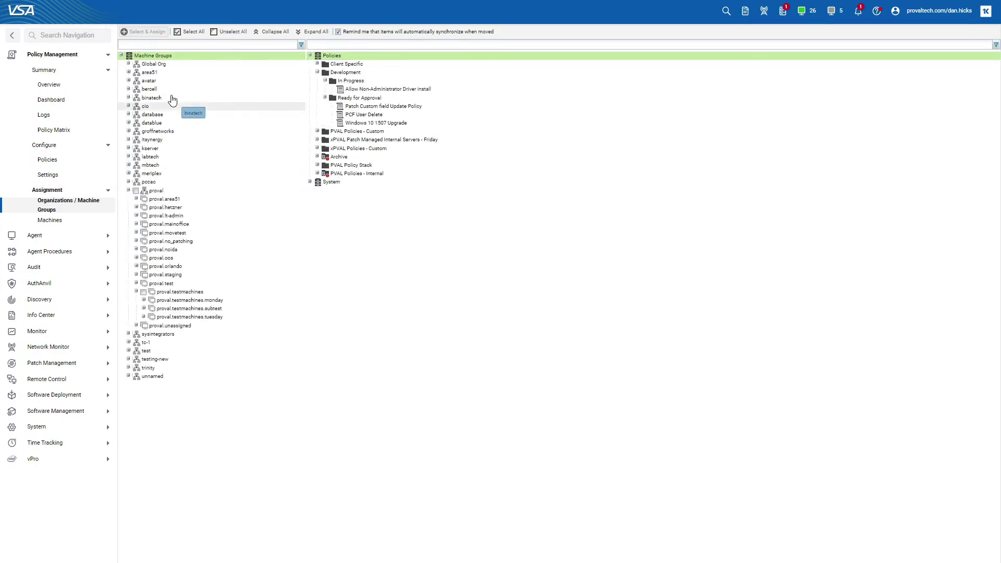
pyautogui.click(128, 63)
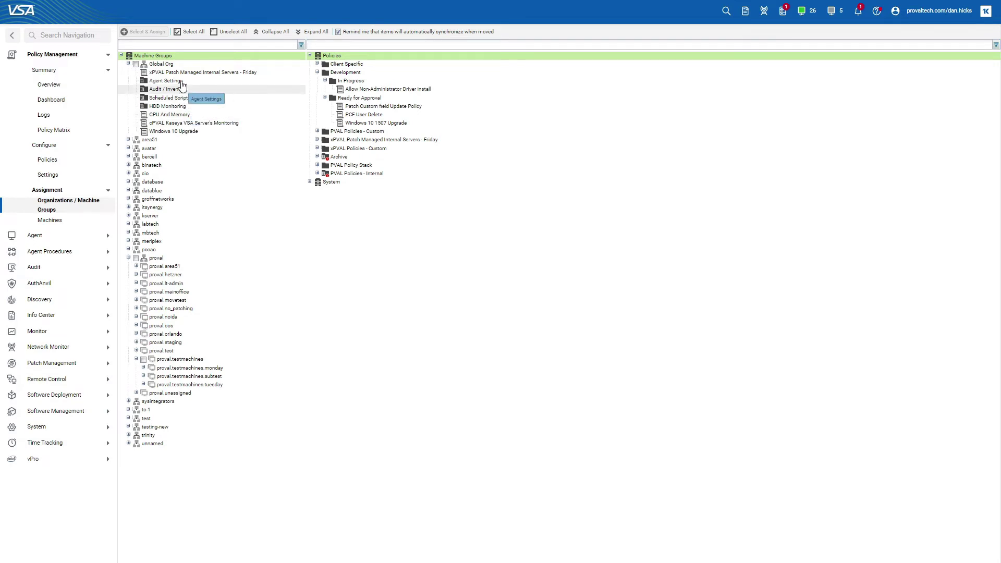
pyautogui.moveTo(182, 86); pyautogui.dragTo(344, 152)
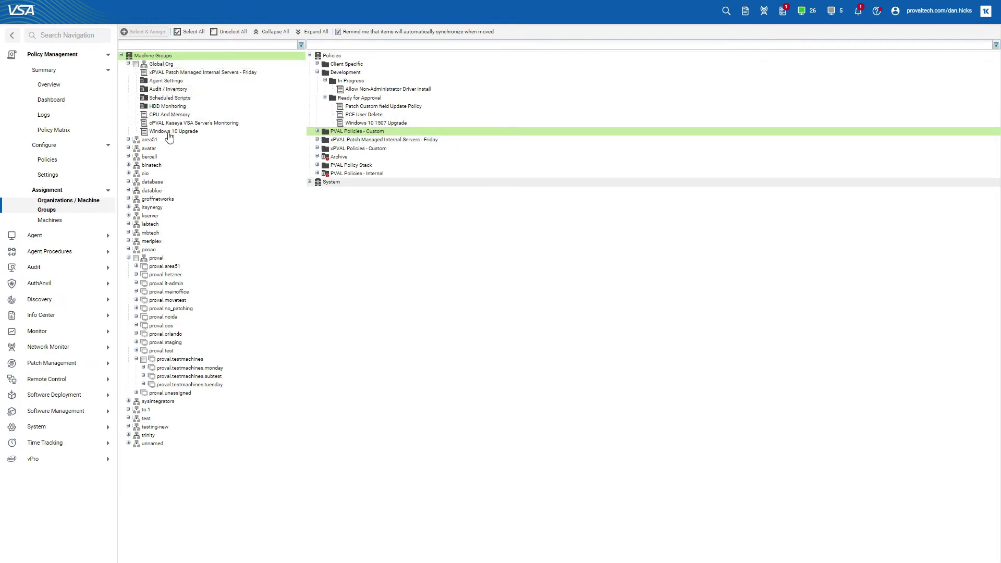
pyautogui.click(145, 369)
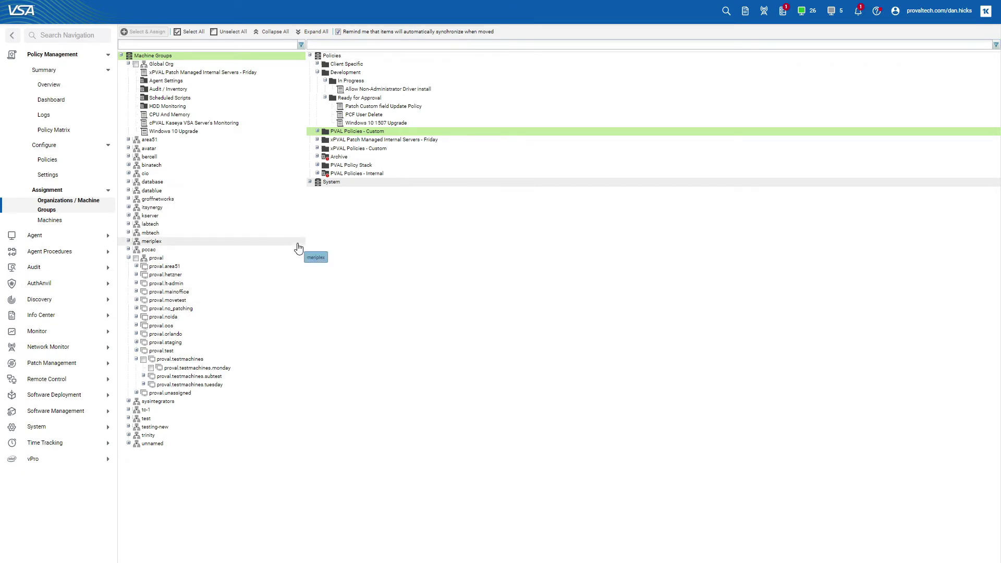
# - Open prlptus-04.mainoffice.proval's matrix detail from the Machines list and view its effective settings
pyautogui.click(67, 221)
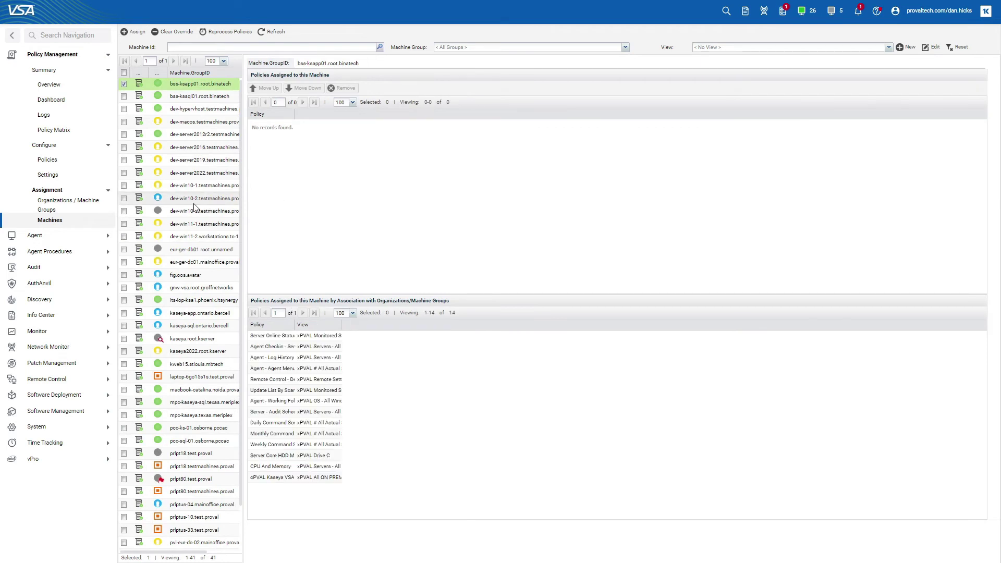
pyautogui.scroll(-1, 192, 214)
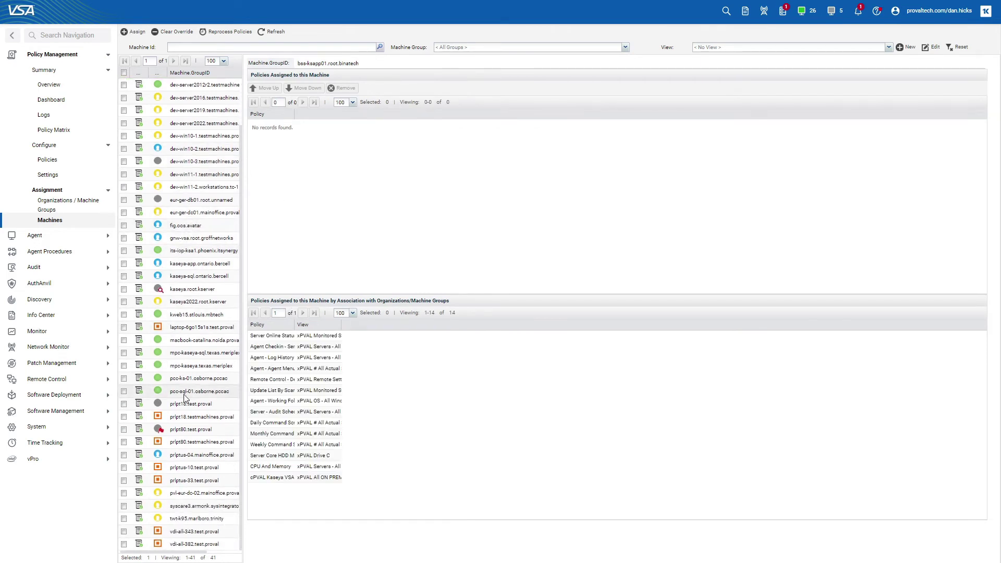
pyautogui.click(138, 454)
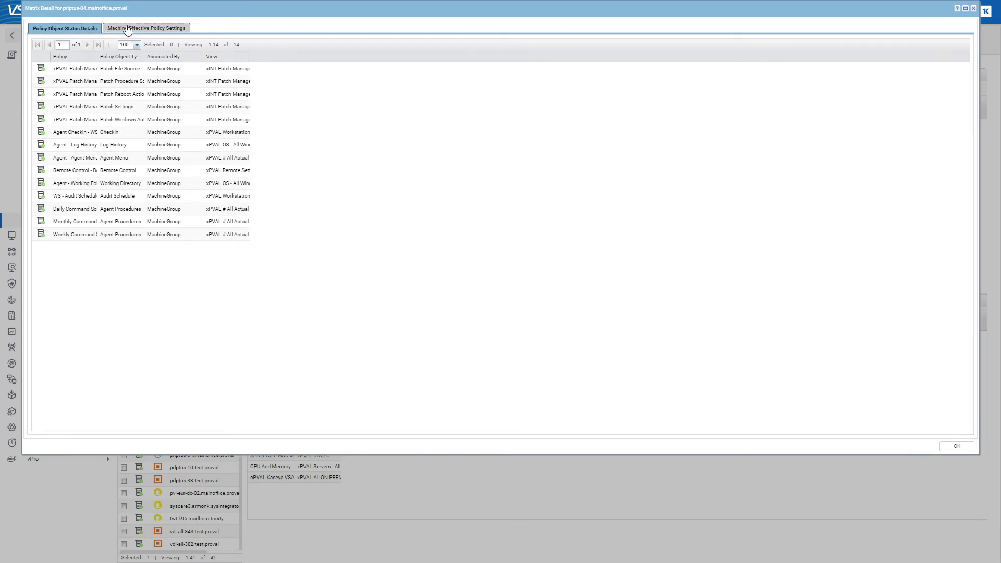
pyautogui.click(127, 29)
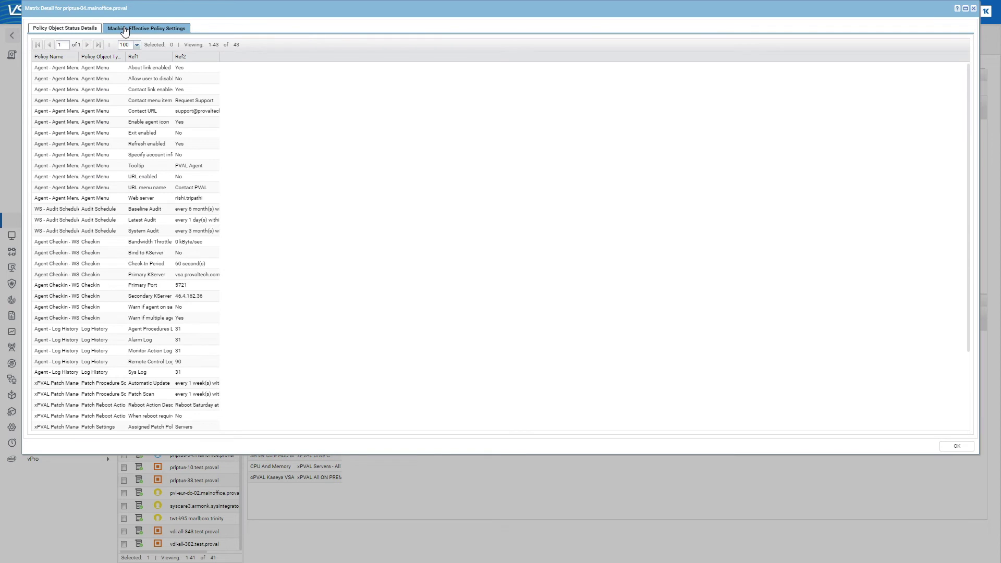
# - Review the 43 effective settings with Ref1 widened, then close the matrix detail window
pyautogui.scroll(-3, 139, 97)
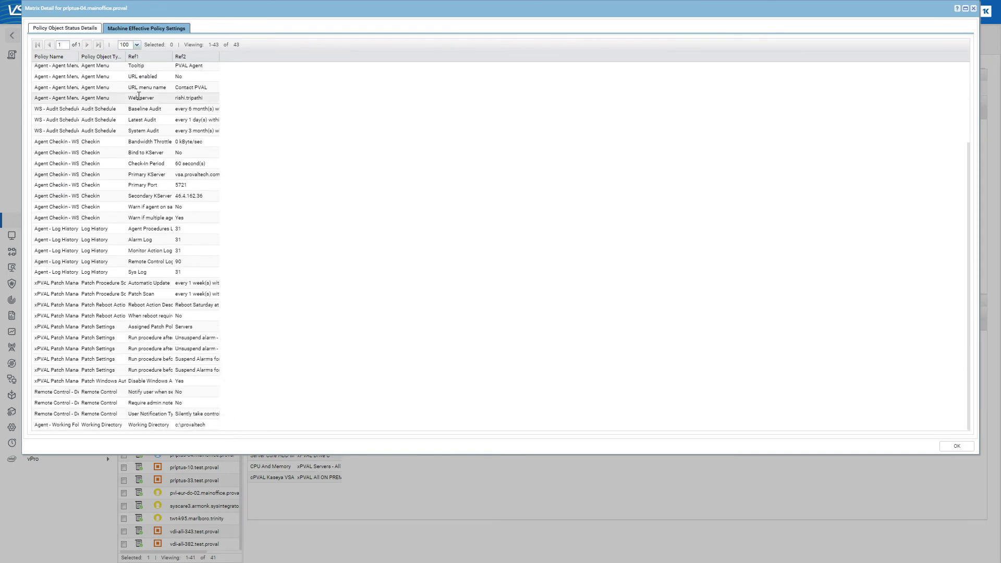
pyautogui.scroll(3, 167, 263)
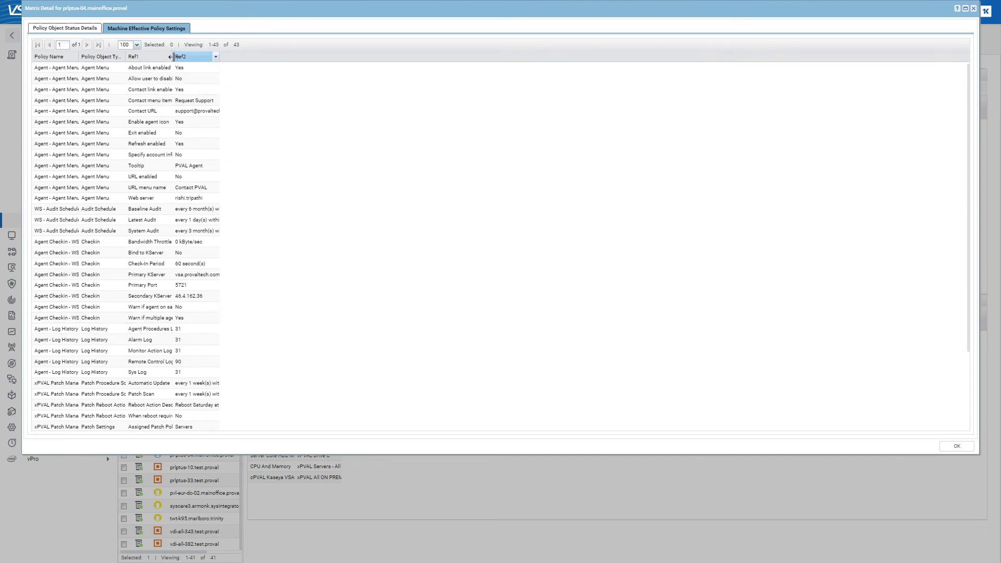
pyautogui.moveTo(172, 56); pyautogui.dragTo(230, 57)
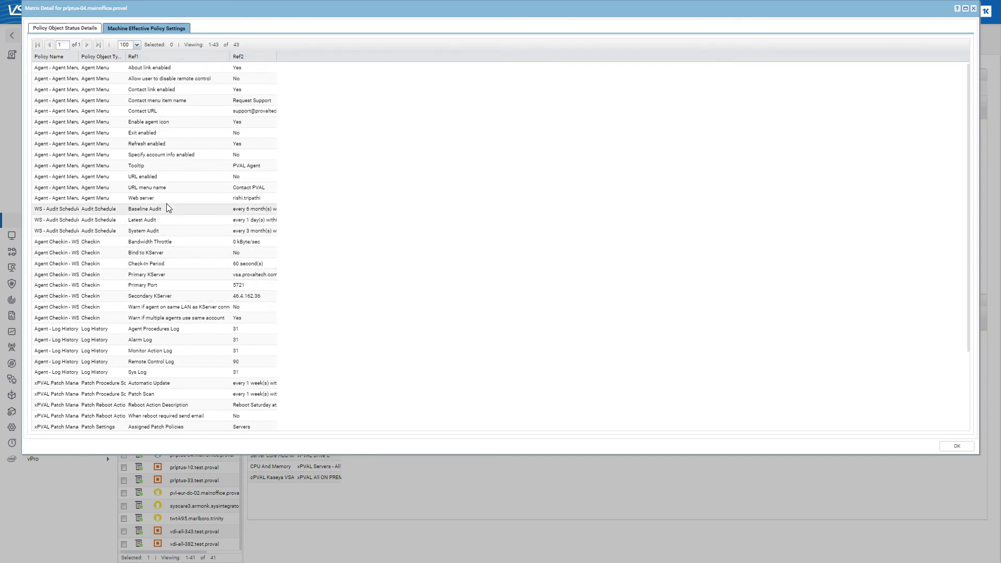
pyautogui.click(74, 31)
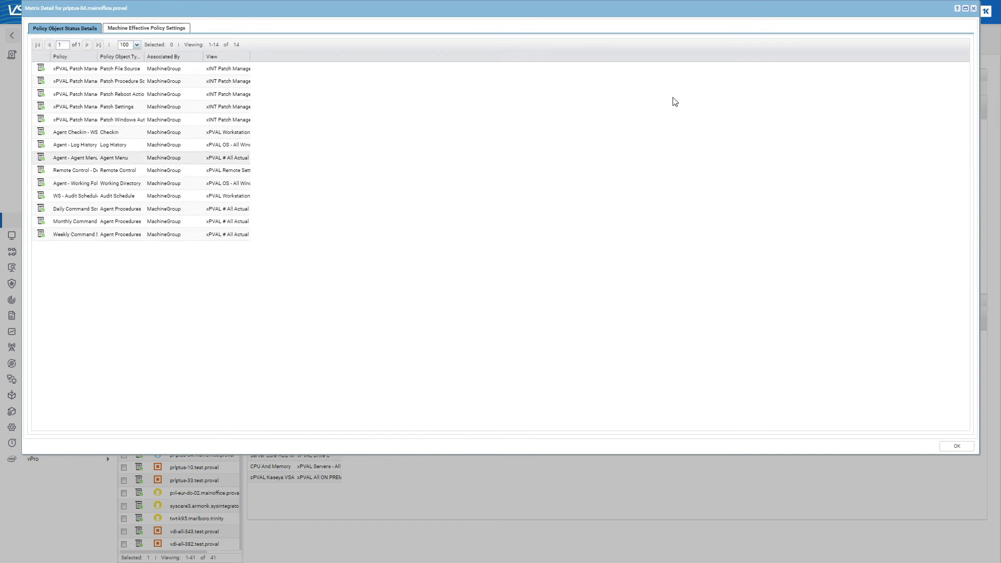
pyautogui.click(973, 8)
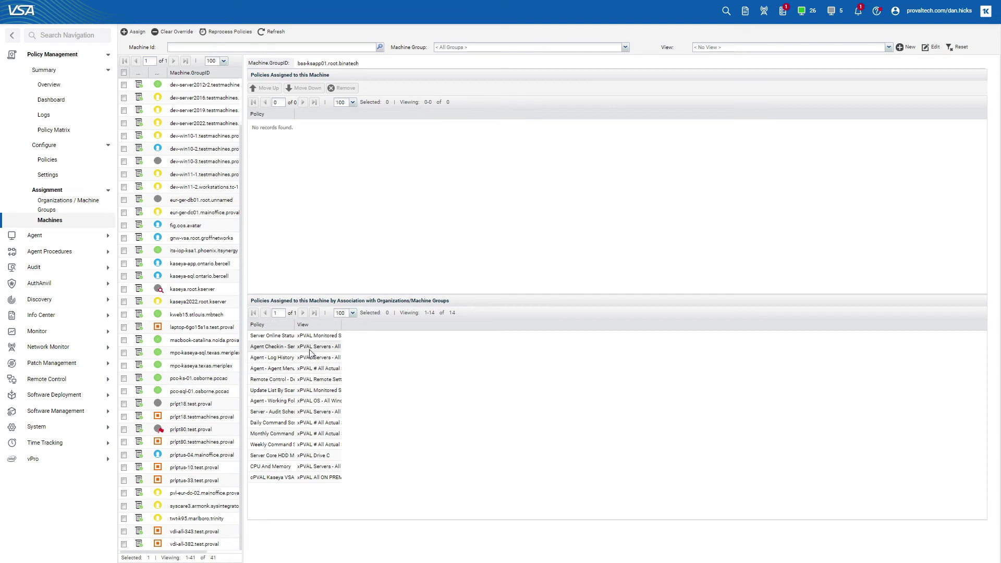
# - Widen the Policy and View columns of the associated policies to show full names
pyautogui.moveTo(295, 325); pyautogui.dragTo(354, 326)
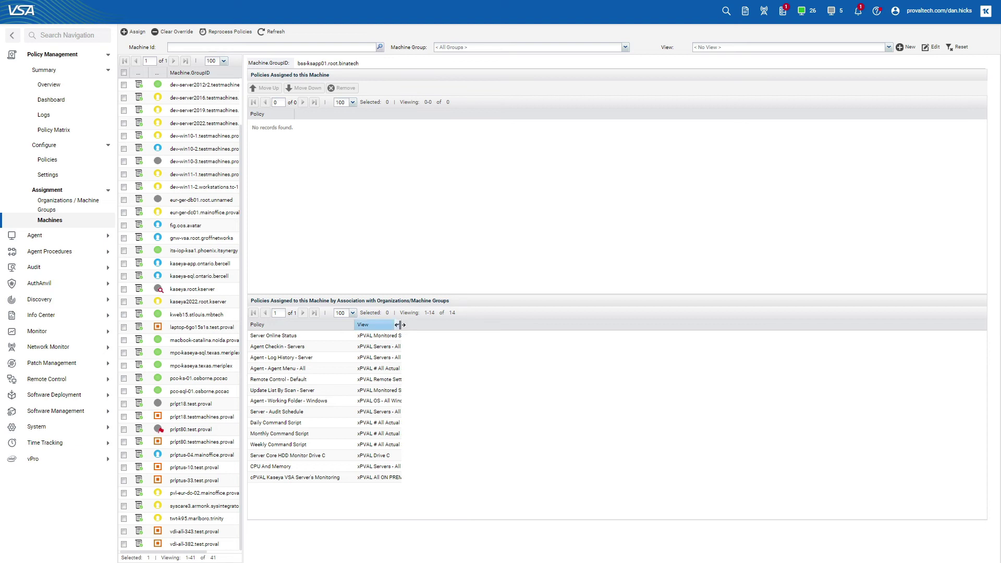
pyautogui.moveTo(401, 325); pyautogui.dragTo(438, 326)
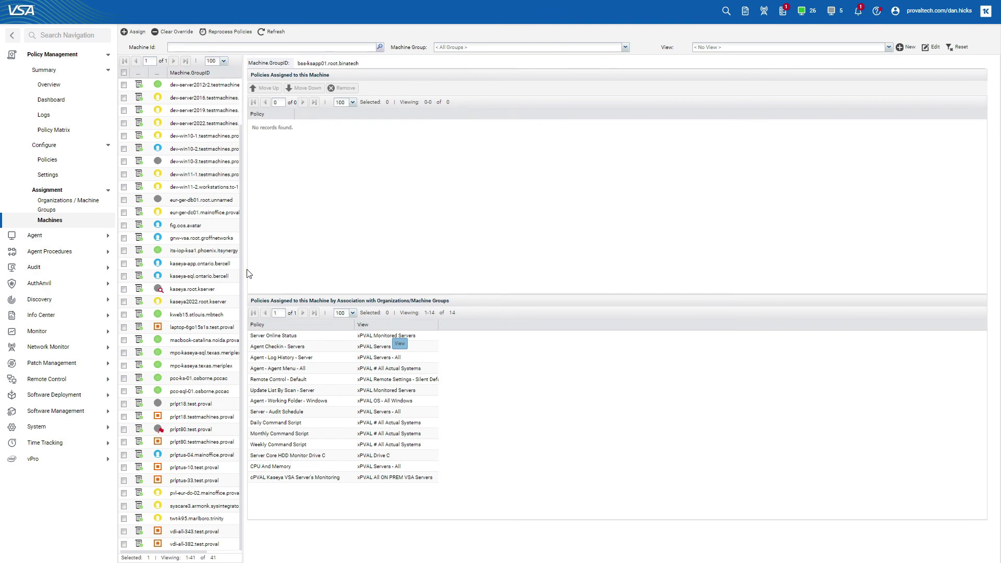
pyautogui.click(67, 204)
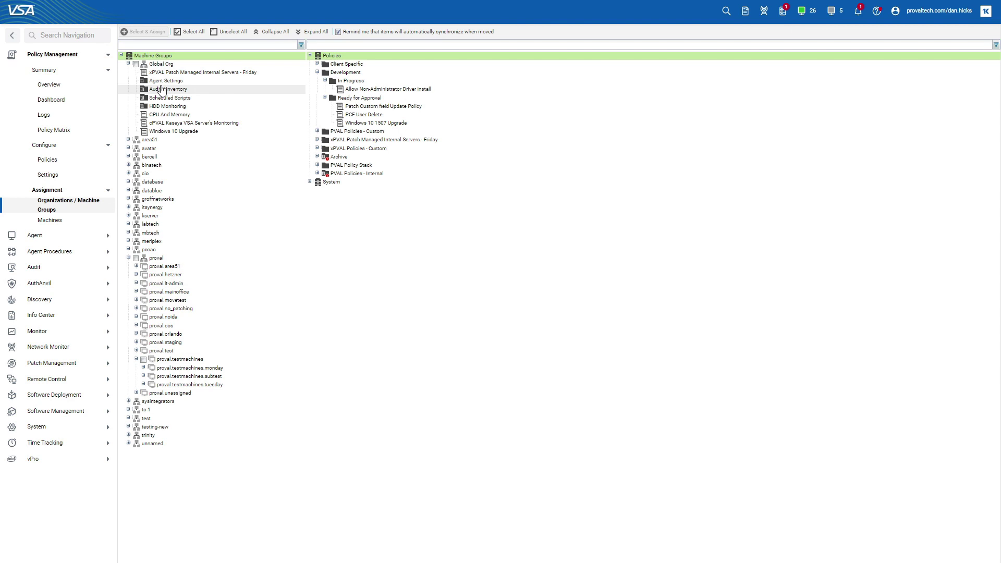
# - Return to the Policy Management Overview diagram
pyautogui.click(60, 88)
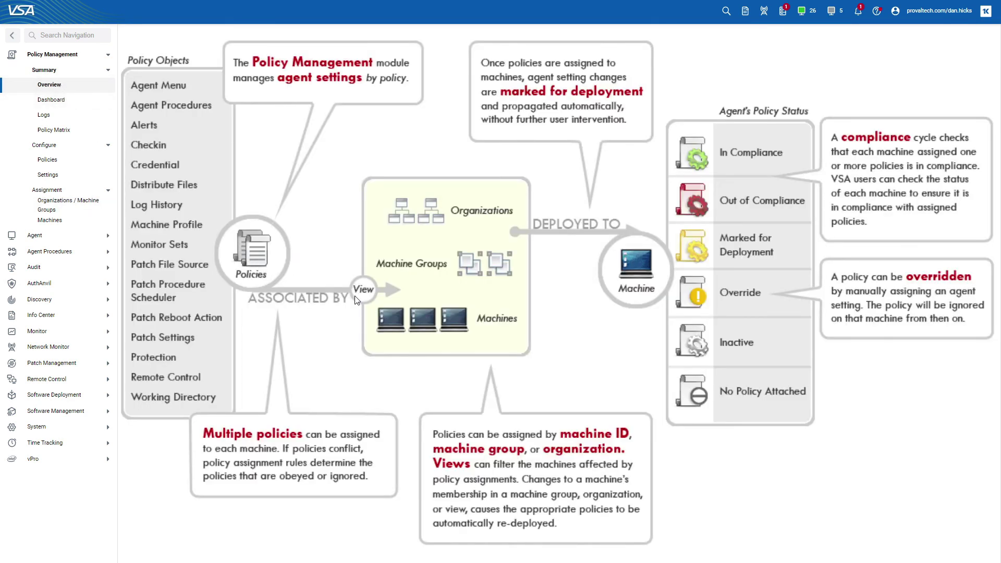